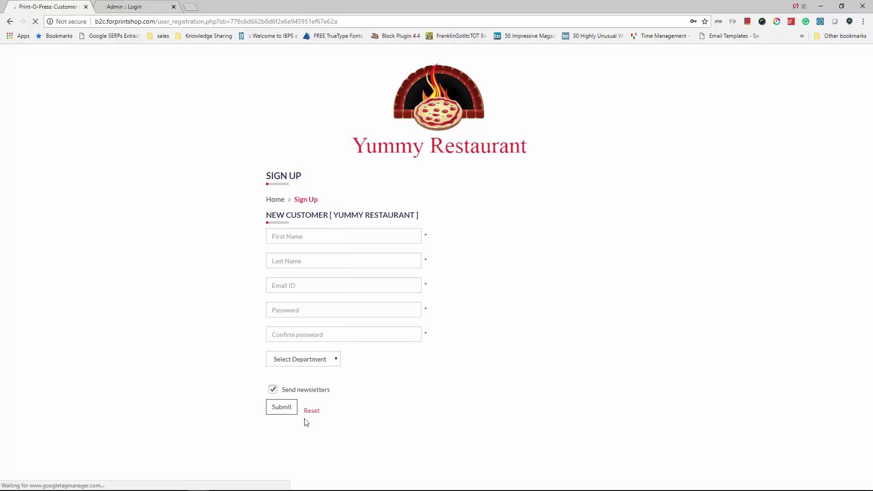
Step: Go back from the registration form to the Yummy Restaurant corporate login page
{"action": "left_click", "coordinate": [12, 23]}
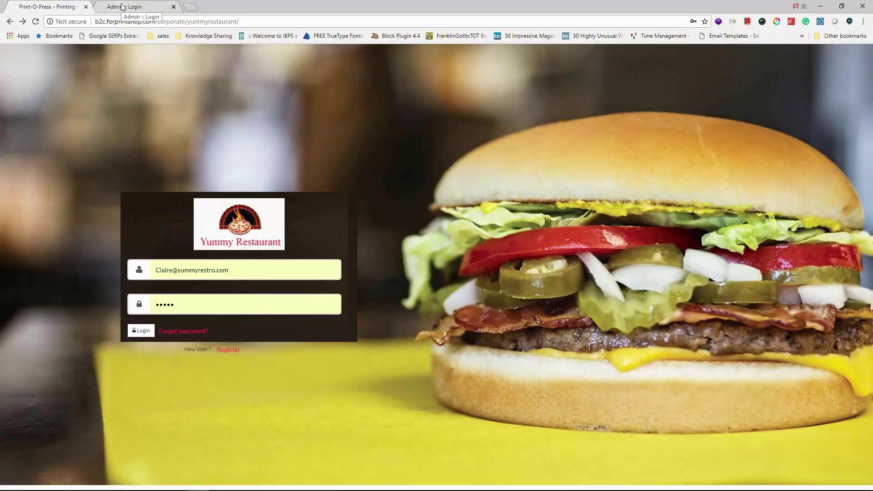
Step: Log in to the admin panel and open the Yummy Restaurant Department list
{"action": "left_click", "coordinate": [122, 7]}
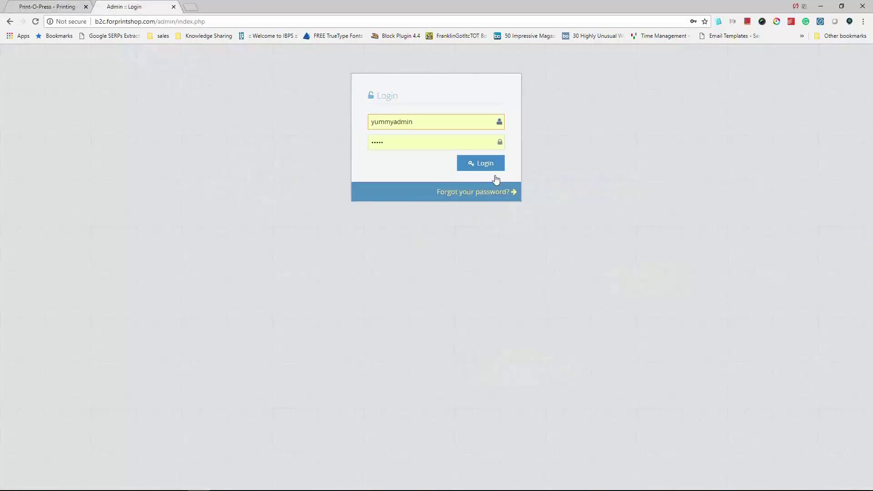
{"action": "left_click", "coordinate": [490, 167]}
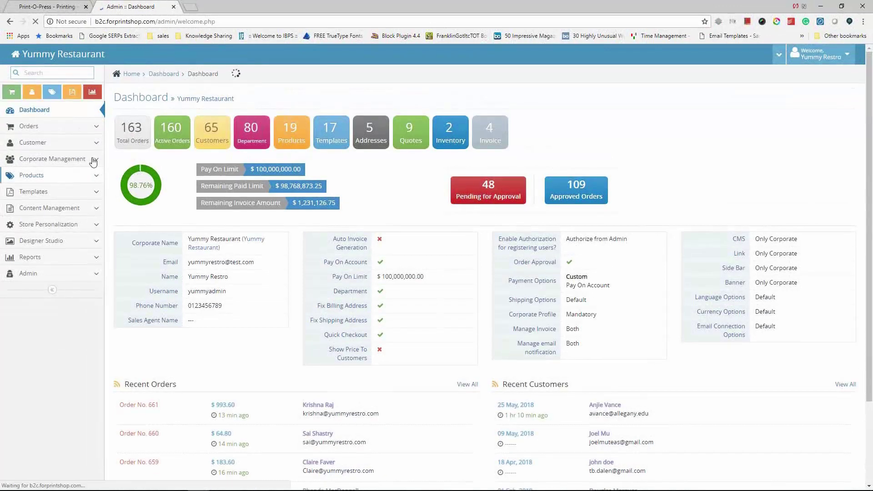
{"action": "left_click", "coordinate": [245, 141]}
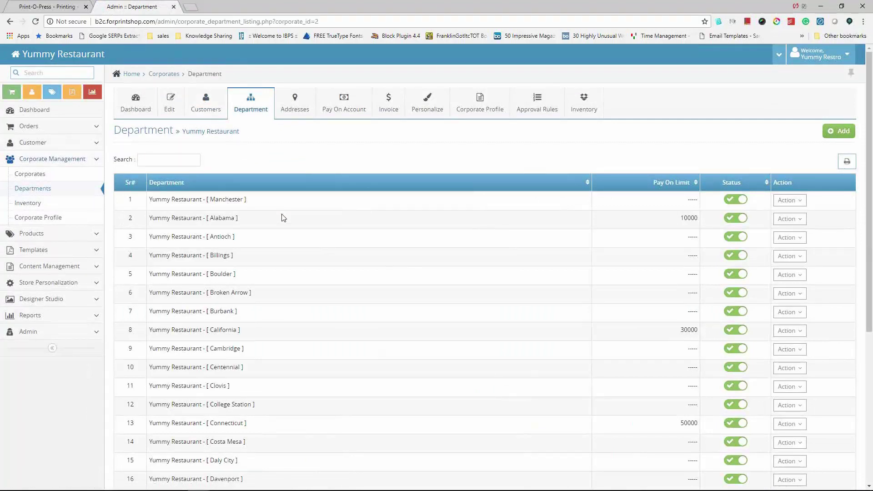
Step: Show Yummy Restaurant's Website Customers list with departments, registration dates and active status
{"action": "scroll", "coordinate": [283, 222], "scroll_direction": "down", "scroll_amount": 1}
{"action": "scroll", "coordinate": [283, 223], "scroll_direction": "down", "scroll_amount": 4}
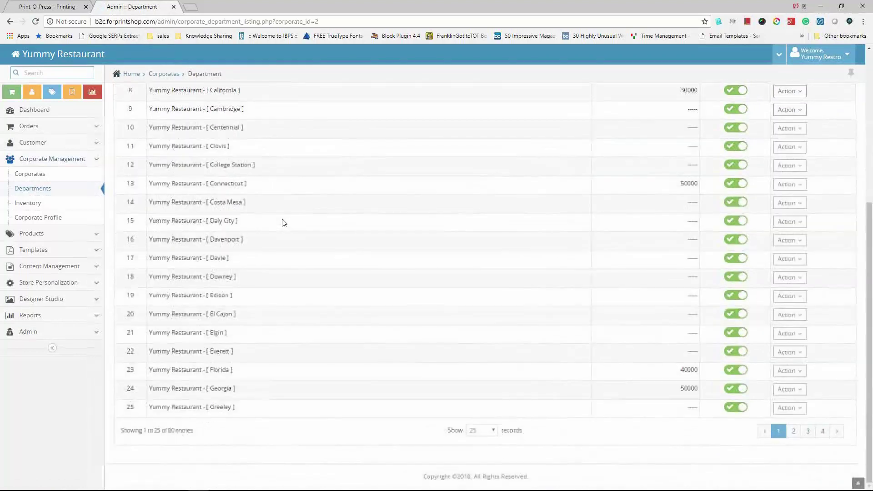
{"action": "scroll", "coordinate": [284, 235], "scroll_direction": "up", "scroll_amount": 5}
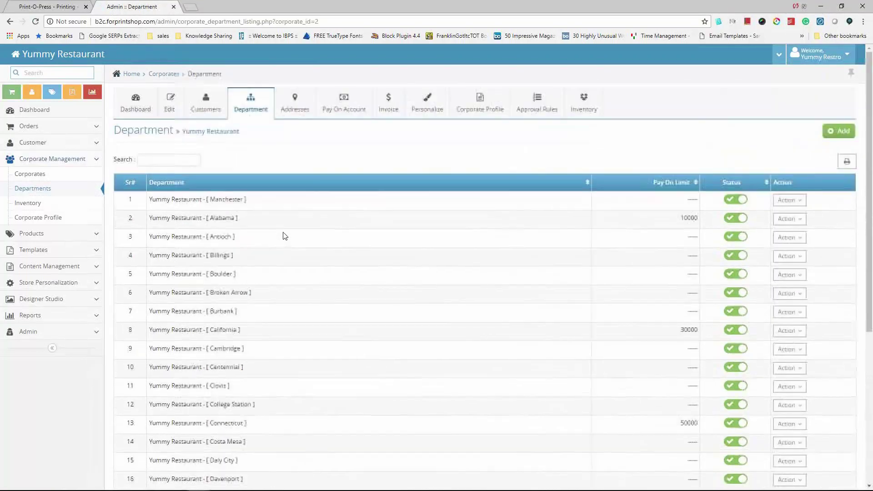
{"action": "left_click", "coordinate": [208, 110]}
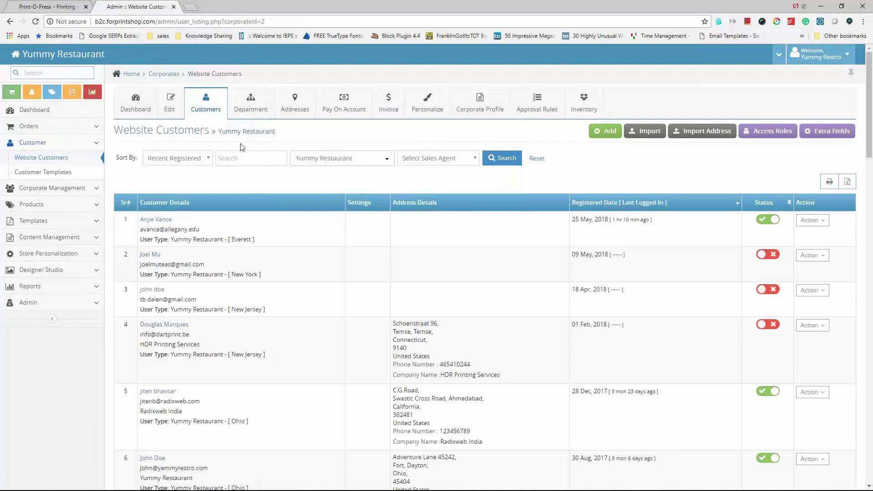
{"action": "left_click", "coordinate": [242, 110]}
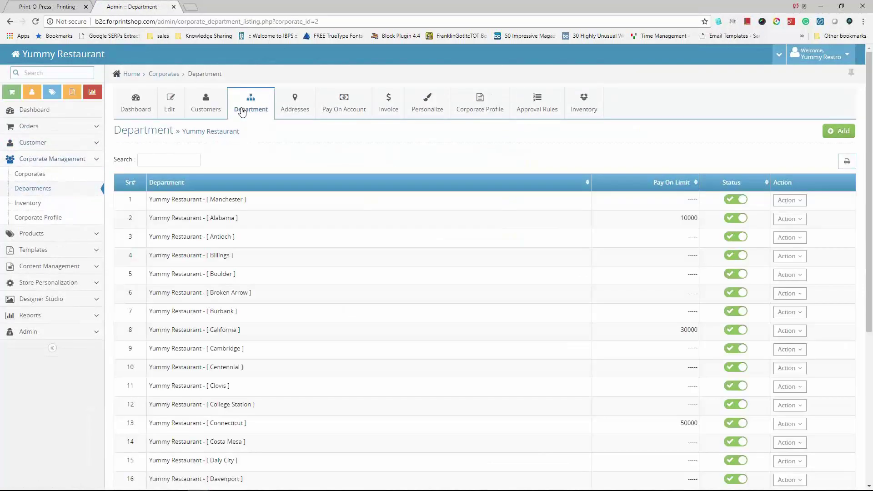
{"action": "left_click", "coordinate": [205, 111]}
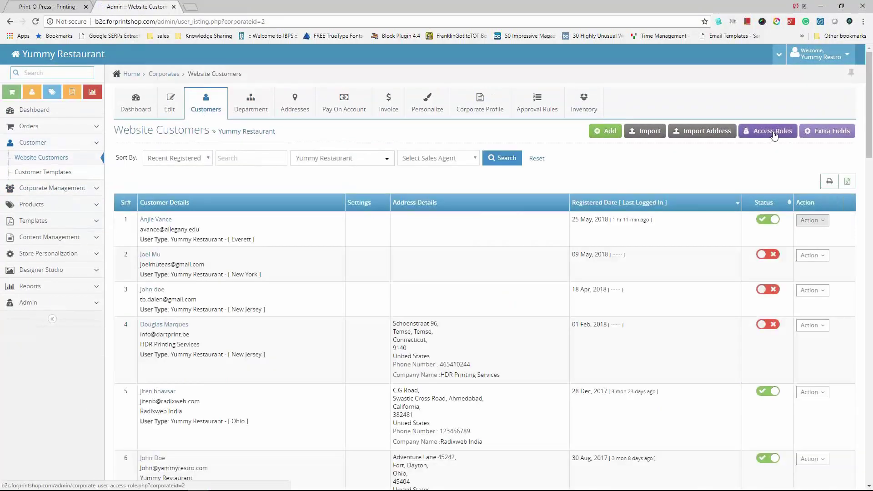
Step: Open Access Roles and search for and select the California customer
{"action": "left_click", "coordinate": [773, 131]}
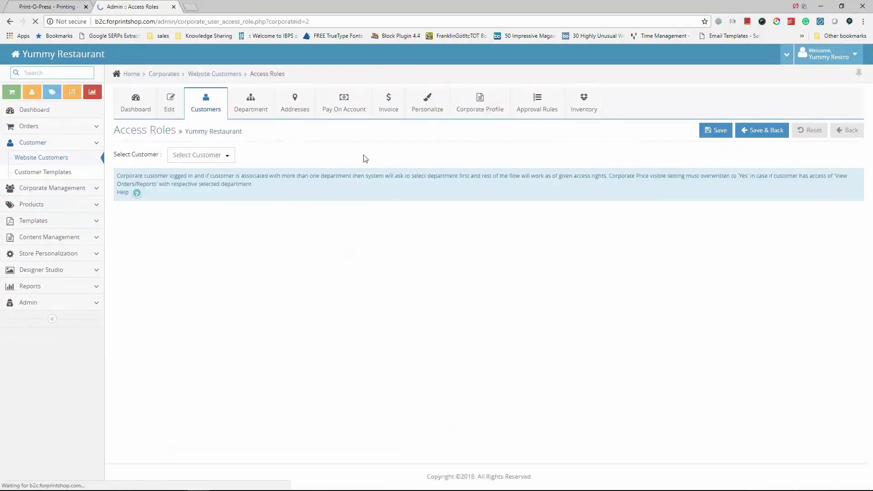
{"action": "left_click", "coordinate": [227, 156]}
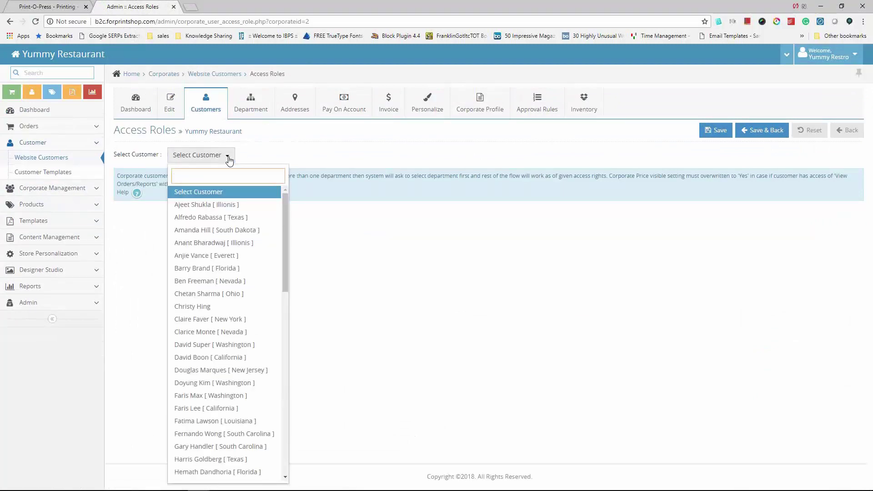
{"action": "type", "text": "rh"}
{"action": "key", "text": "BackSpace"}
{"action": "key", "text": "BackSpace"}
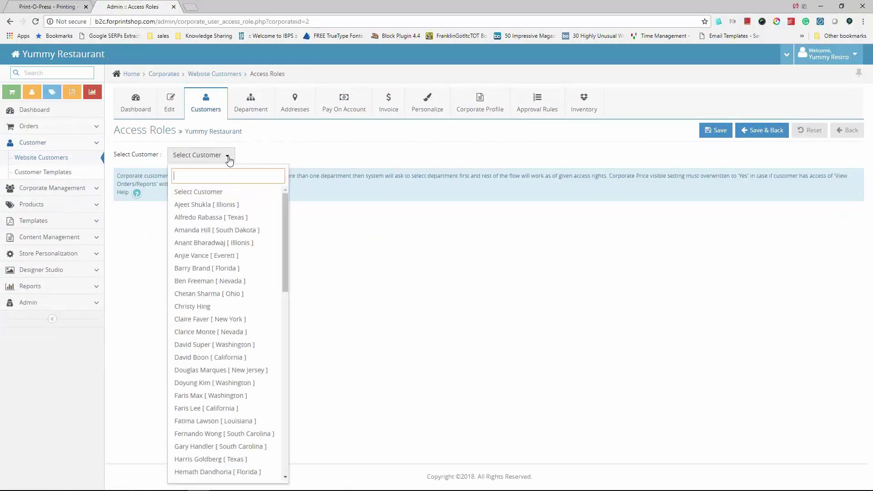
{"action": "type", "text": "kath"}
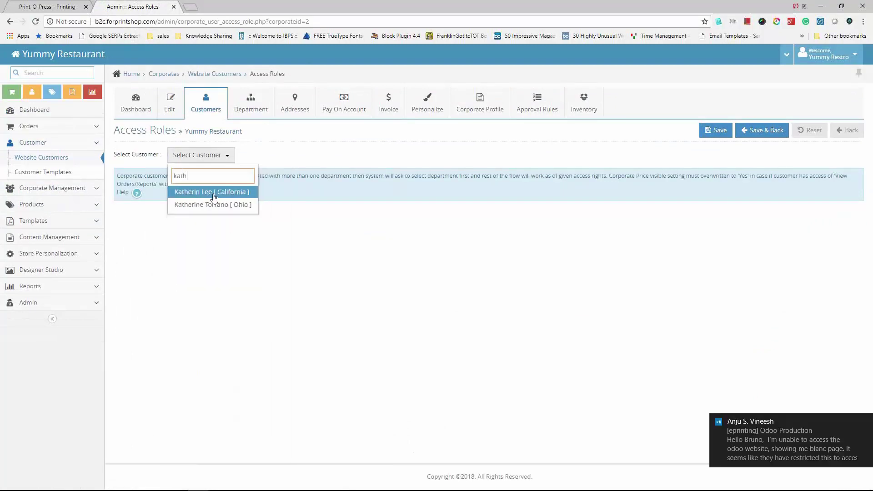
{"action": "left_click", "coordinate": [214, 195]}
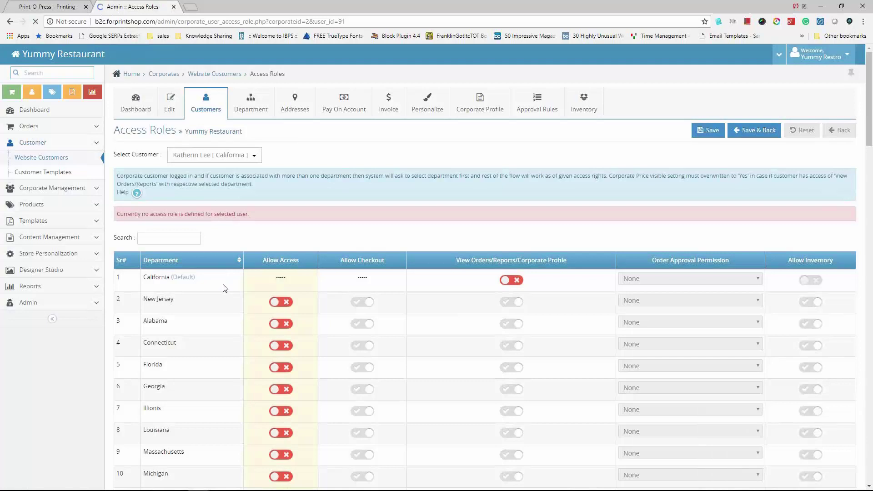
Step: Allow access for New Jersey, Alabama, Connecticut, Florida, Georgia, Illinois and Louisiana departments
{"action": "left_click", "coordinate": [866, 423]}
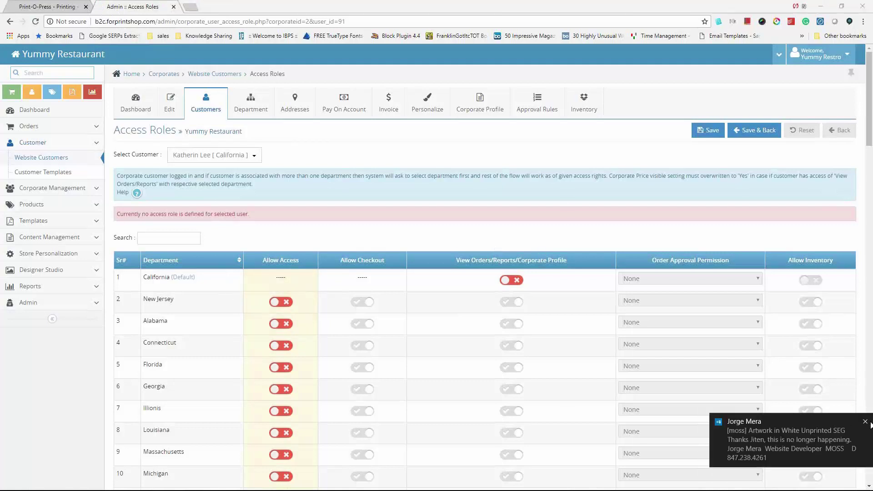
{"action": "scroll", "coordinate": [459, 361], "scroll_direction": "down", "scroll_amount": 3}
{"action": "scroll", "coordinate": [459, 361], "scroll_direction": "down", "scroll_amount": 12}
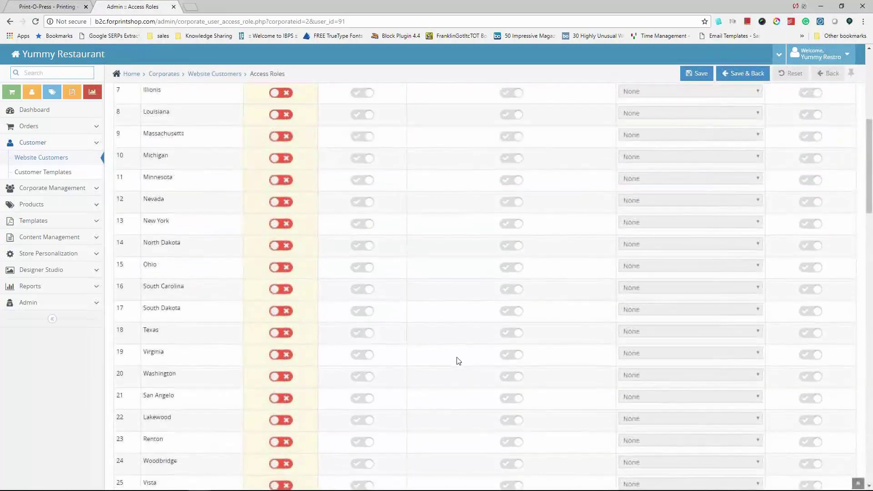
{"action": "scroll", "coordinate": [459, 361], "scroll_direction": "up", "scroll_amount": 15}
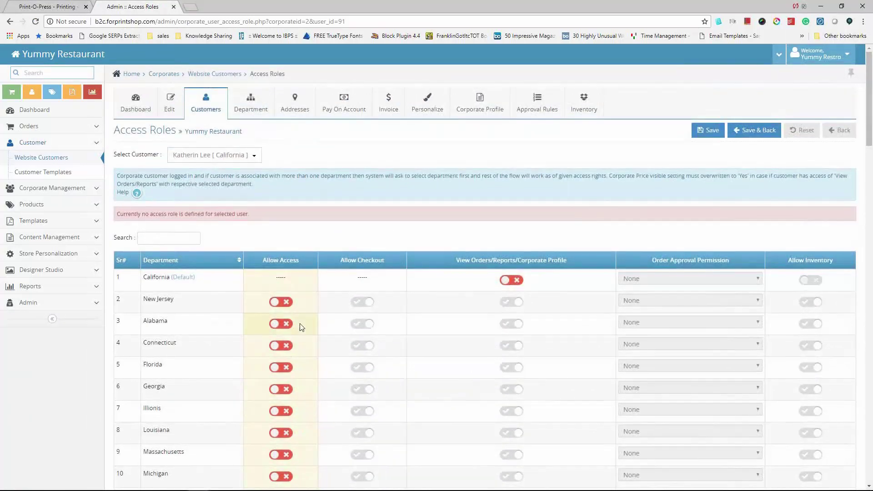
{"action": "left_click", "coordinate": [278, 303]}
{"action": "left_click", "coordinate": [277, 325]}
{"action": "left_click", "coordinate": [277, 346]}
{"action": "left_click", "coordinate": [278, 367]}
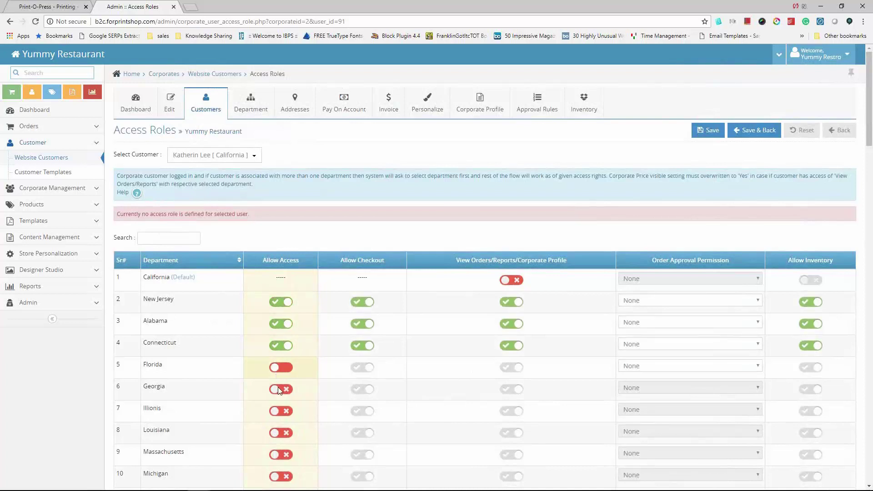
{"action": "left_click", "coordinate": [279, 390]}
{"action": "left_click", "coordinate": [281, 412]}
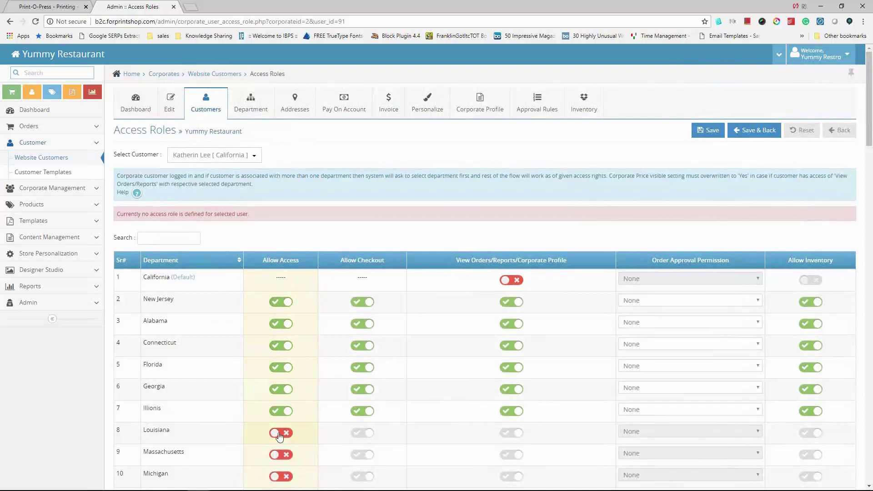
{"action": "left_click", "coordinate": [280, 433]}
Step: Check New Jersey's order approval permission choices and leave it at None
{"action": "scroll", "coordinate": [281, 435], "scroll_direction": "down", "scroll_amount": 2}
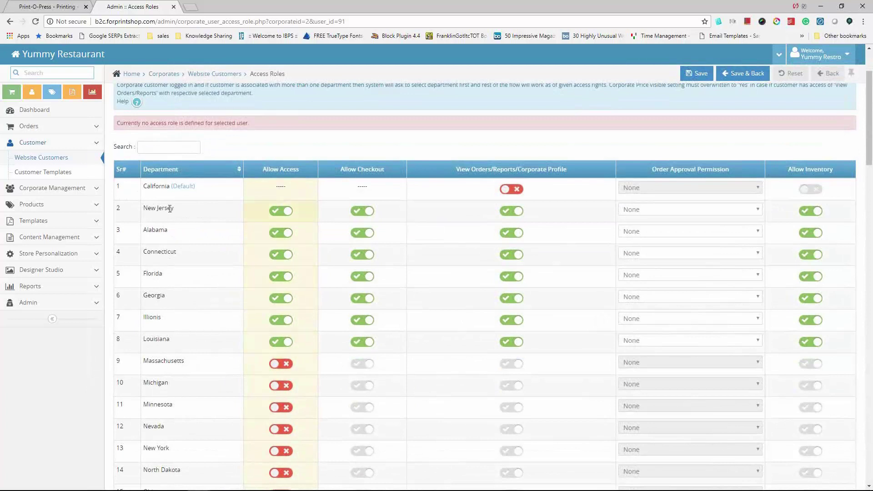
{"action": "left_click", "coordinate": [669, 215]}
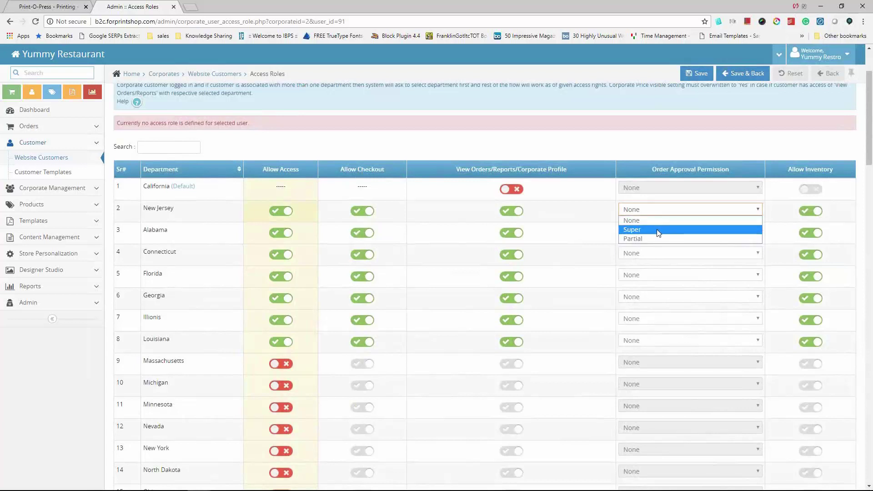
{"action": "key", "text": "Escape"}
{"action": "scroll", "coordinate": [587, 166], "scroll_direction": "up", "scroll_amount": 1}
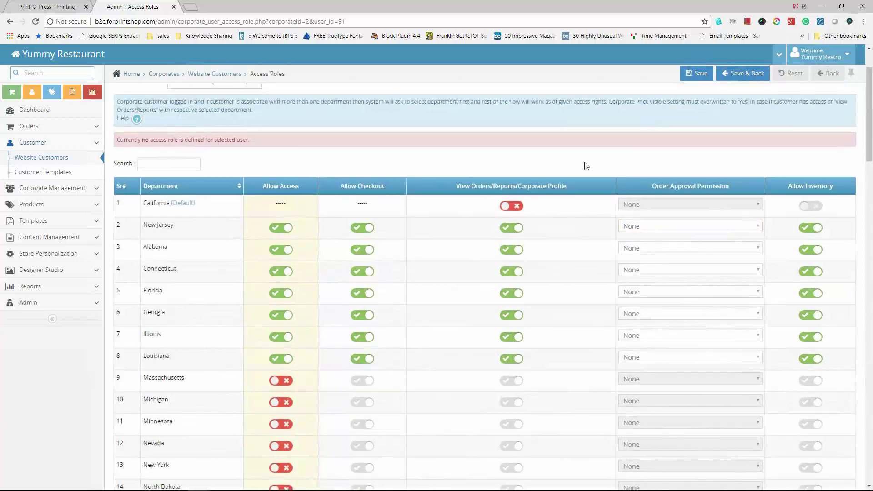
{"action": "scroll", "coordinate": [587, 166], "scroll_direction": "up", "scroll_amount": 2}
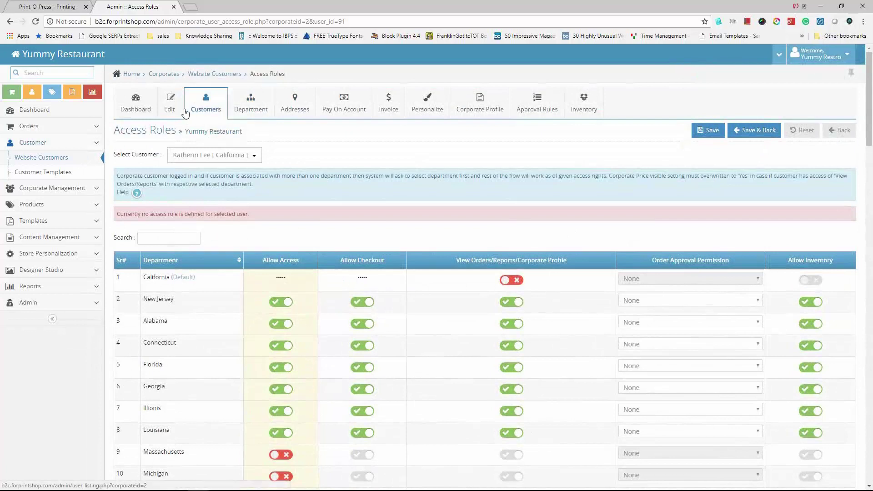
Step: Review the Addresses and Personalize tabs, ending on the Corporate Profile form fields
{"action": "left_click", "coordinate": [293, 110]}
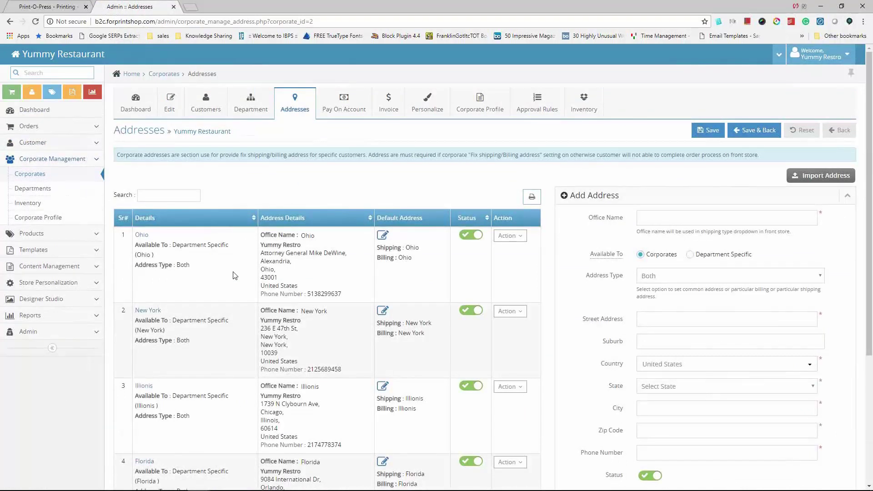
{"action": "left_click", "coordinate": [424, 114]}
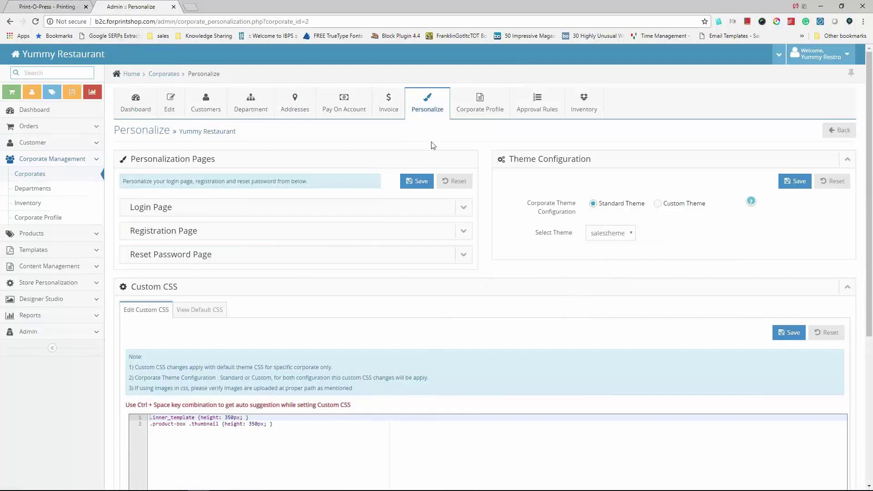
{"action": "left_click", "coordinate": [476, 111]}
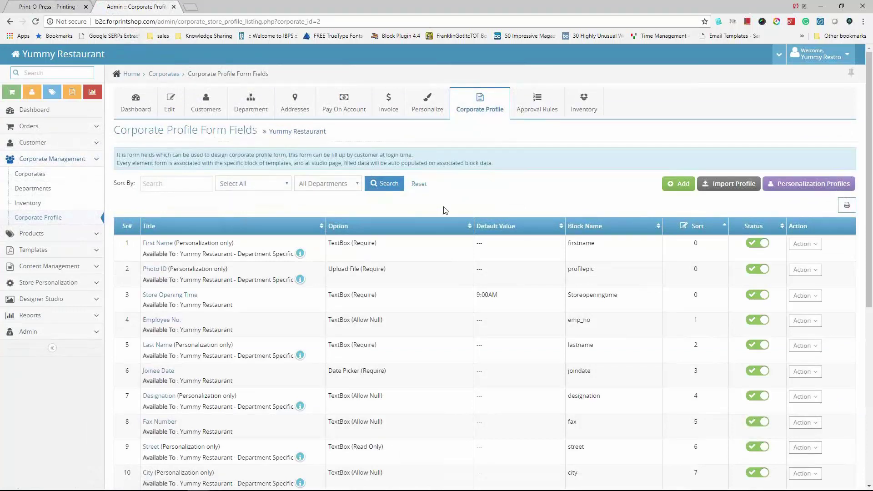
Step: Scroll through the profile fields, then view the empty Approval Rules list
{"action": "scroll", "coordinate": [209, 273], "scroll_direction": "down", "scroll_amount": 1}
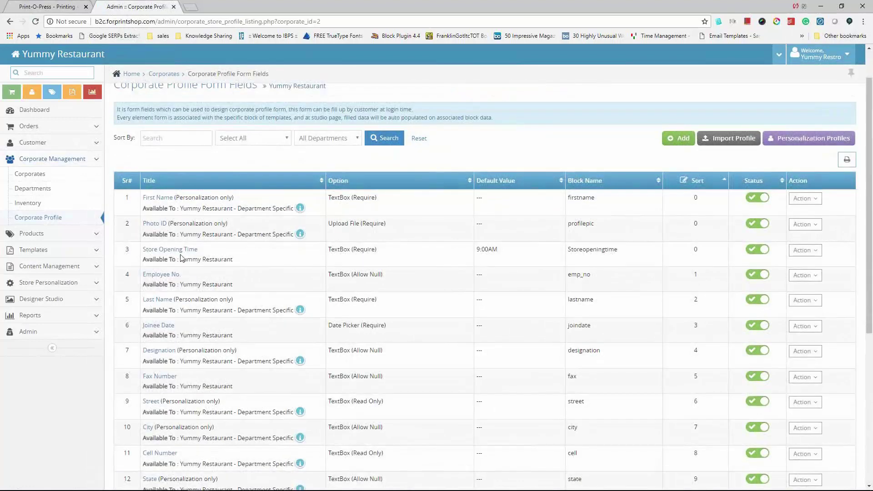
{"action": "scroll", "coordinate": [188, 269], "scroll_direction": "up", "scroll_amount": 1}
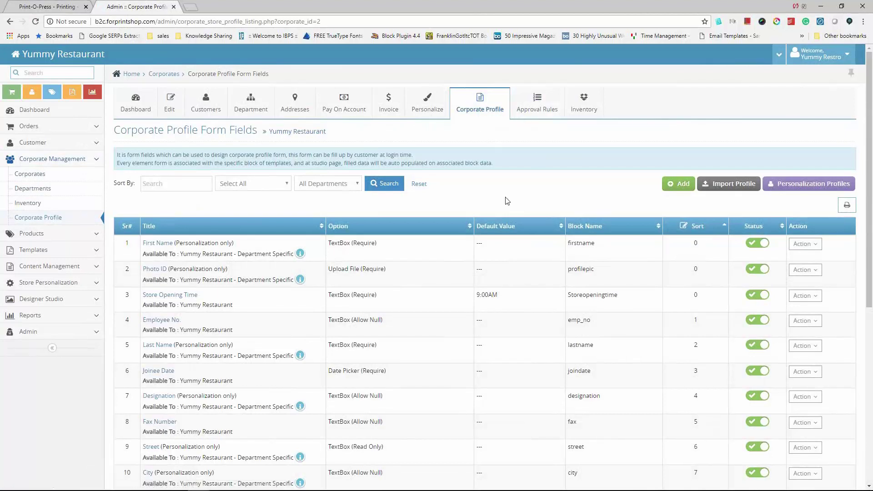
{"action": "left_click", "coordinate": [532, 109]}
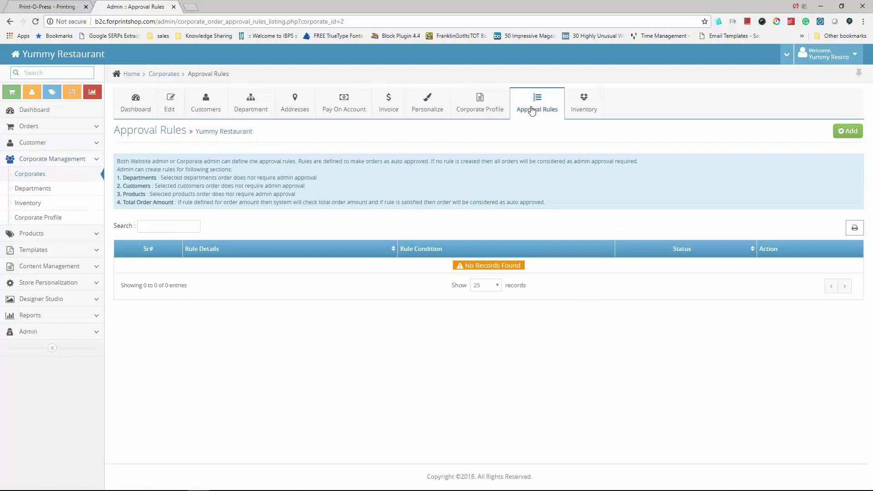
Step: View the Inventory settings, then switch to the storefront login browser tab
{"action": "left_click", "coordinate": [583, 104]}
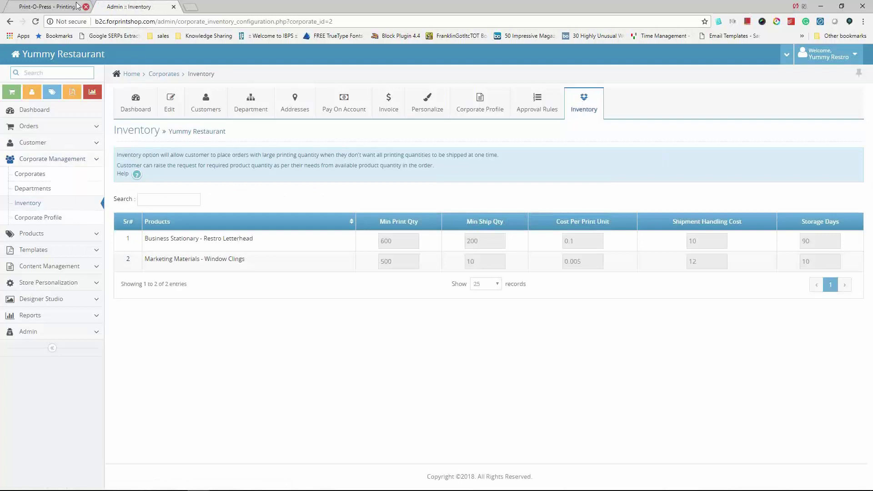
{"action": "left_click", "coordinate": [60, 10]}
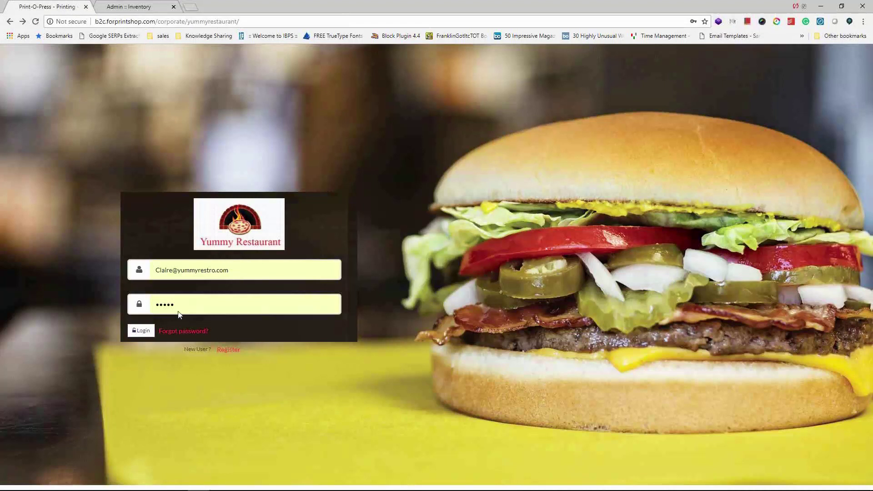
Step: Log in to the storefront with the saved customer, then log out
{"action": "left_click", "coordinate": [142, 332]}
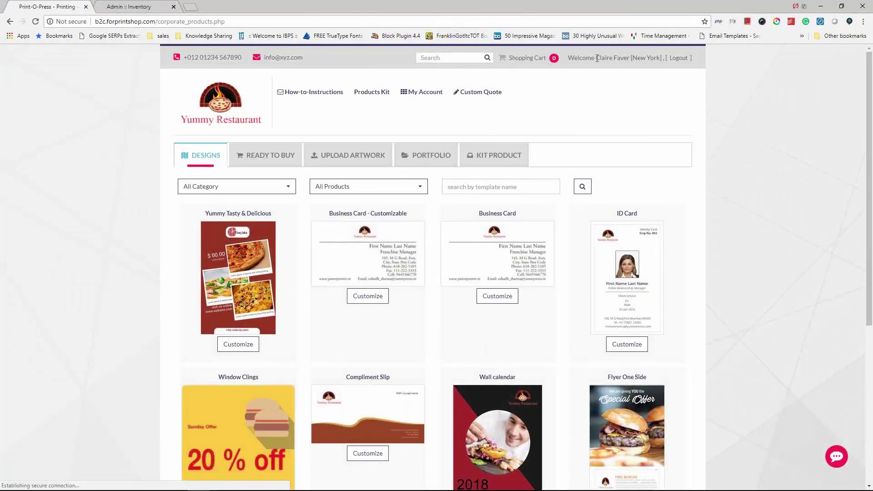
{"action": "left_click_drag", "start_coordinate": [597, 58], "coordinate": [630, 58]}
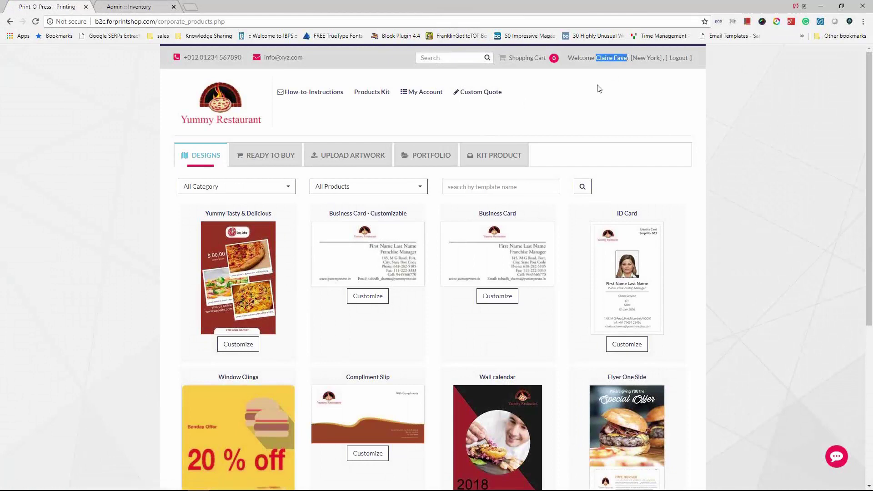
{"action": "scroll", "coordinate": [527, 152], "scroll_direction": "down", "scroll_amount": 4}
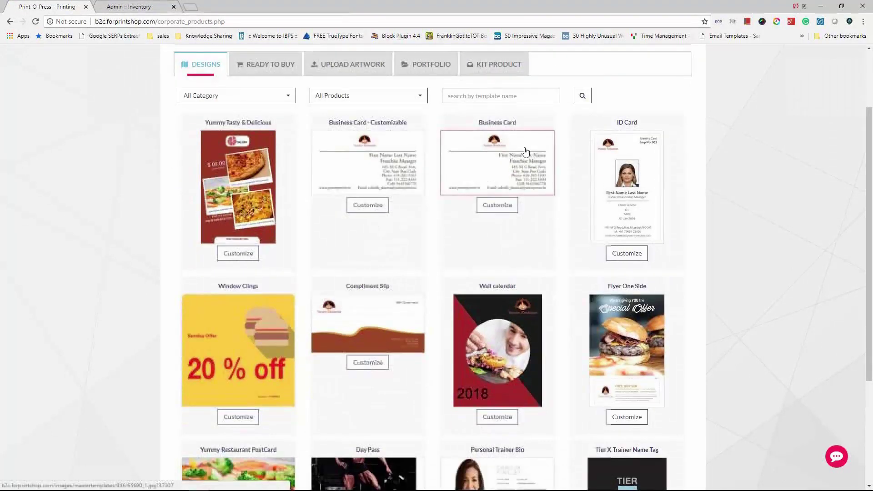
{"action": "scroll", "coordinate": [525, 151], "scroll_direction": "up", "scroll_amount": 4}
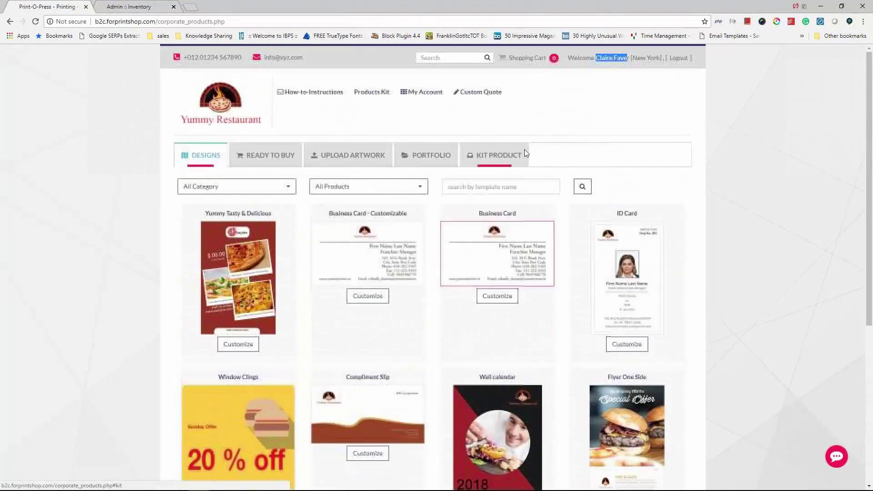
{"action": "left_click", "coordinate": [676, 66]}
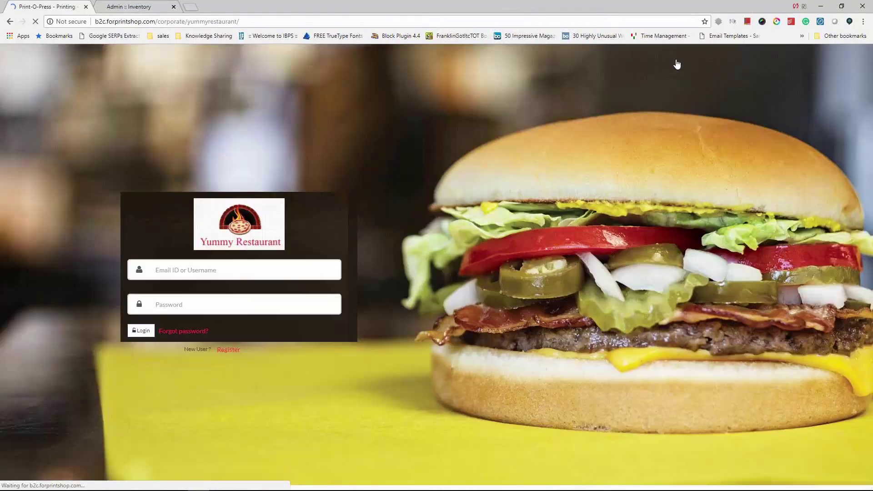
Step: Replace the e-mail's user name with the approver's and log in
{"action": "double_click", "coordinate": [164, 270]}
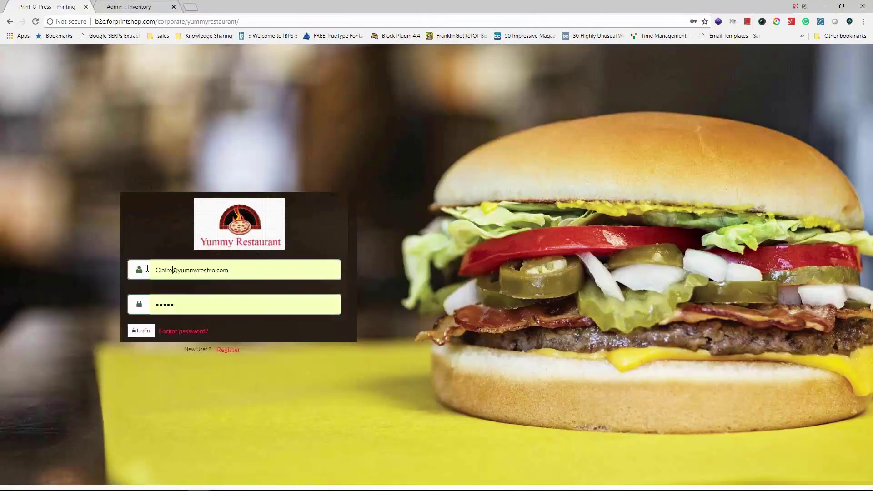
{"action": "key", "text": "BackSpace"}
{"action": "type", "text": "rhonda"}
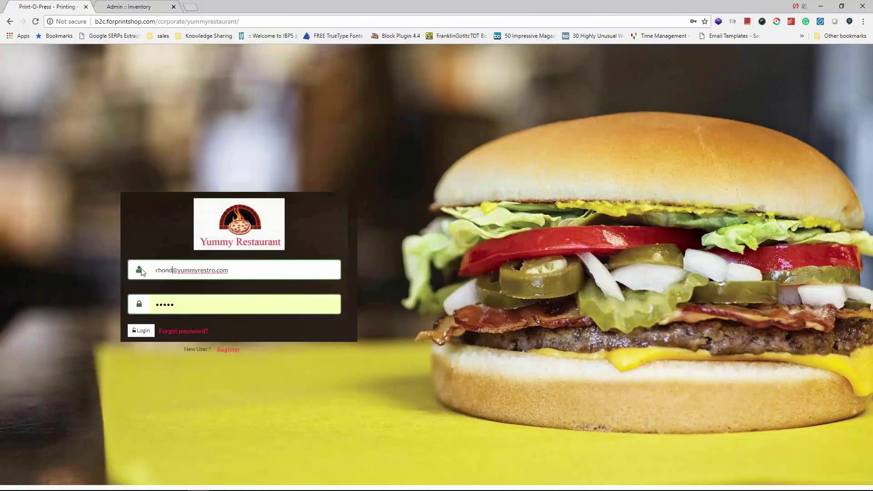
{"action": "left_click", "coordinate": [140, 331]}
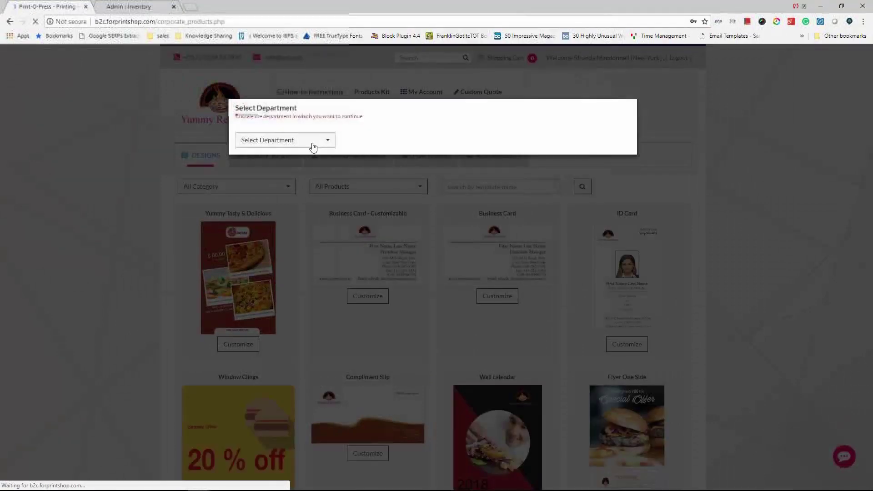
Step: Continue in My Account (New York) and open the $993.60 pending order
{"action": "left_click", "coordinate": [313, 146]}
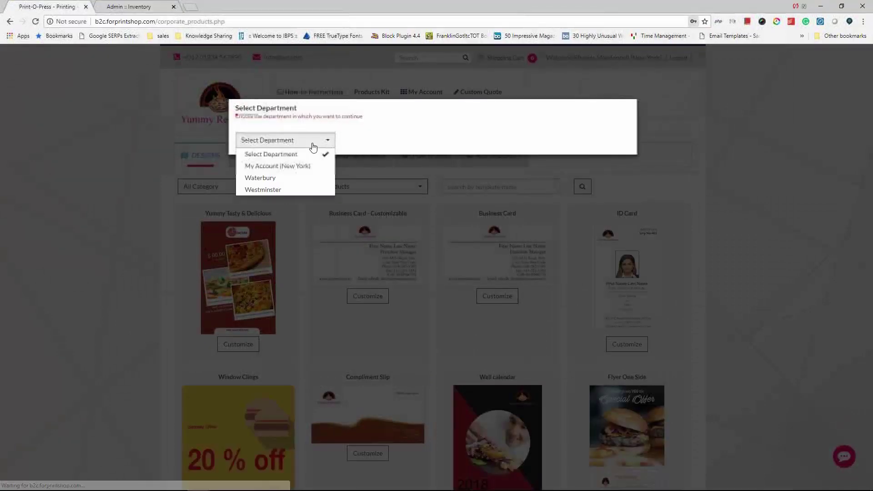
{"action": "left_click", "coordinate": [298, 166]}
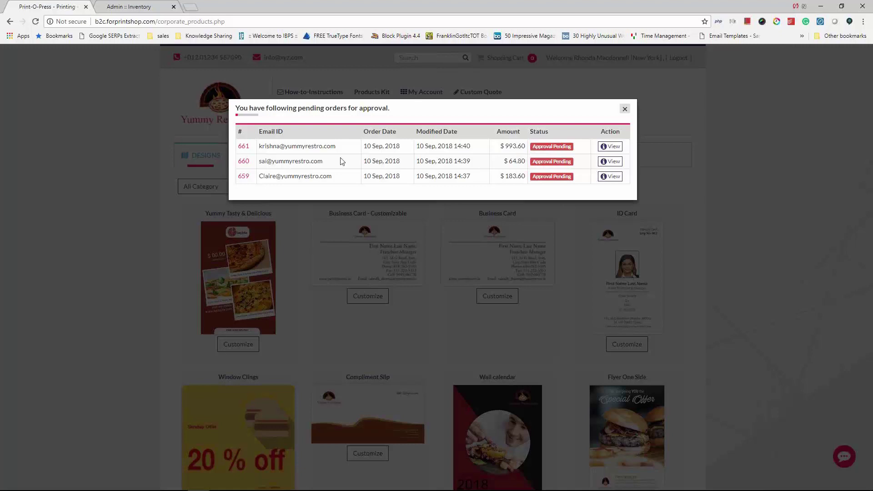
{"action": "left_click", "coordinate": [609, 149]}
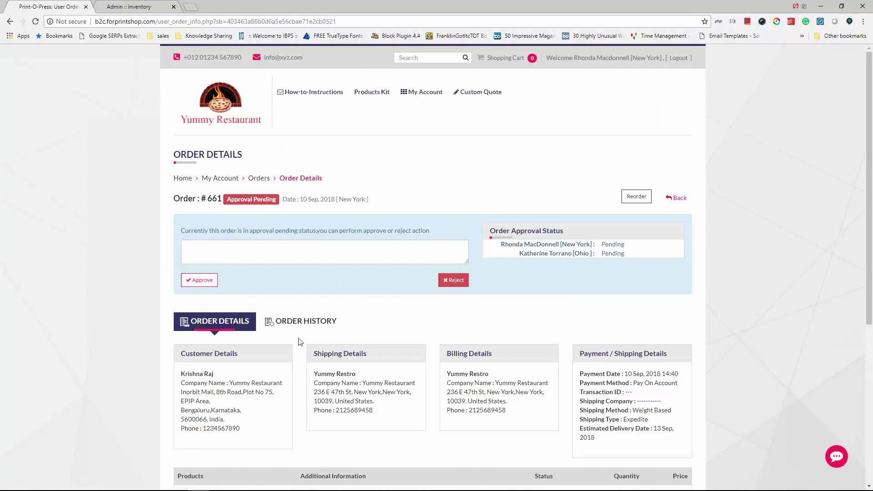
Step: Approve the Window Clings Order #661 and confirm the approval
{"action": "scroll", "coordinate": [299, 342], "scroll_direction": "down", "scroll_amount": 2}
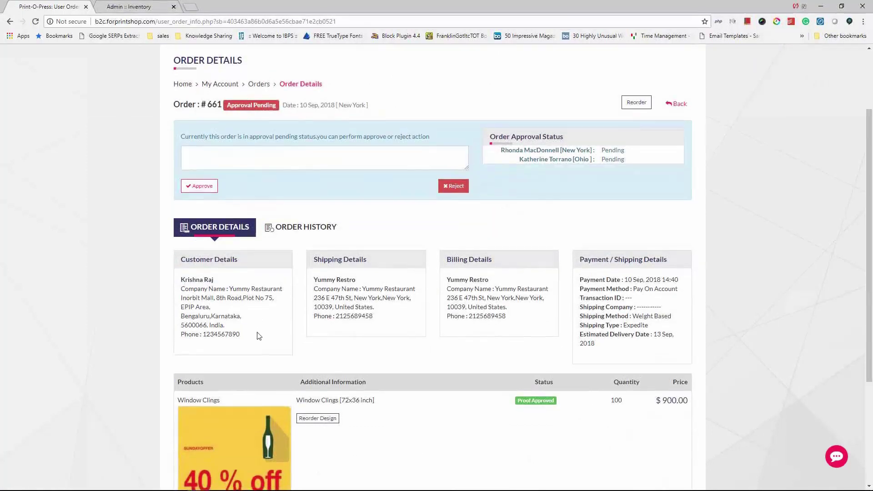
{"action": "scroll", "coordinate": [259, 336], "scroll_direction": "down", "scroll_amount": 4}
{"action": "scroll", "coordinate": [256, 338], "scroll_direction": "up", "scroll_amount": 5}
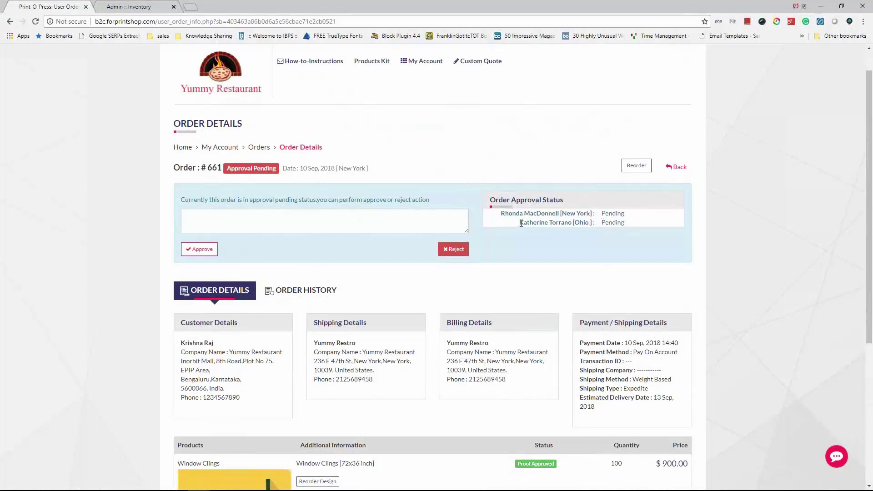
{"action": "left_click", "coordinate": [209, 250]}
{"action": "left_click", "coordinate": [512, 139]}
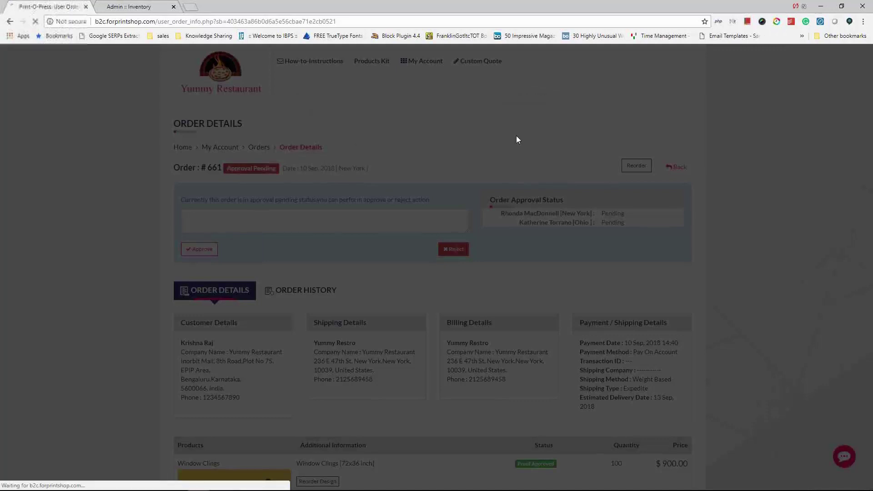